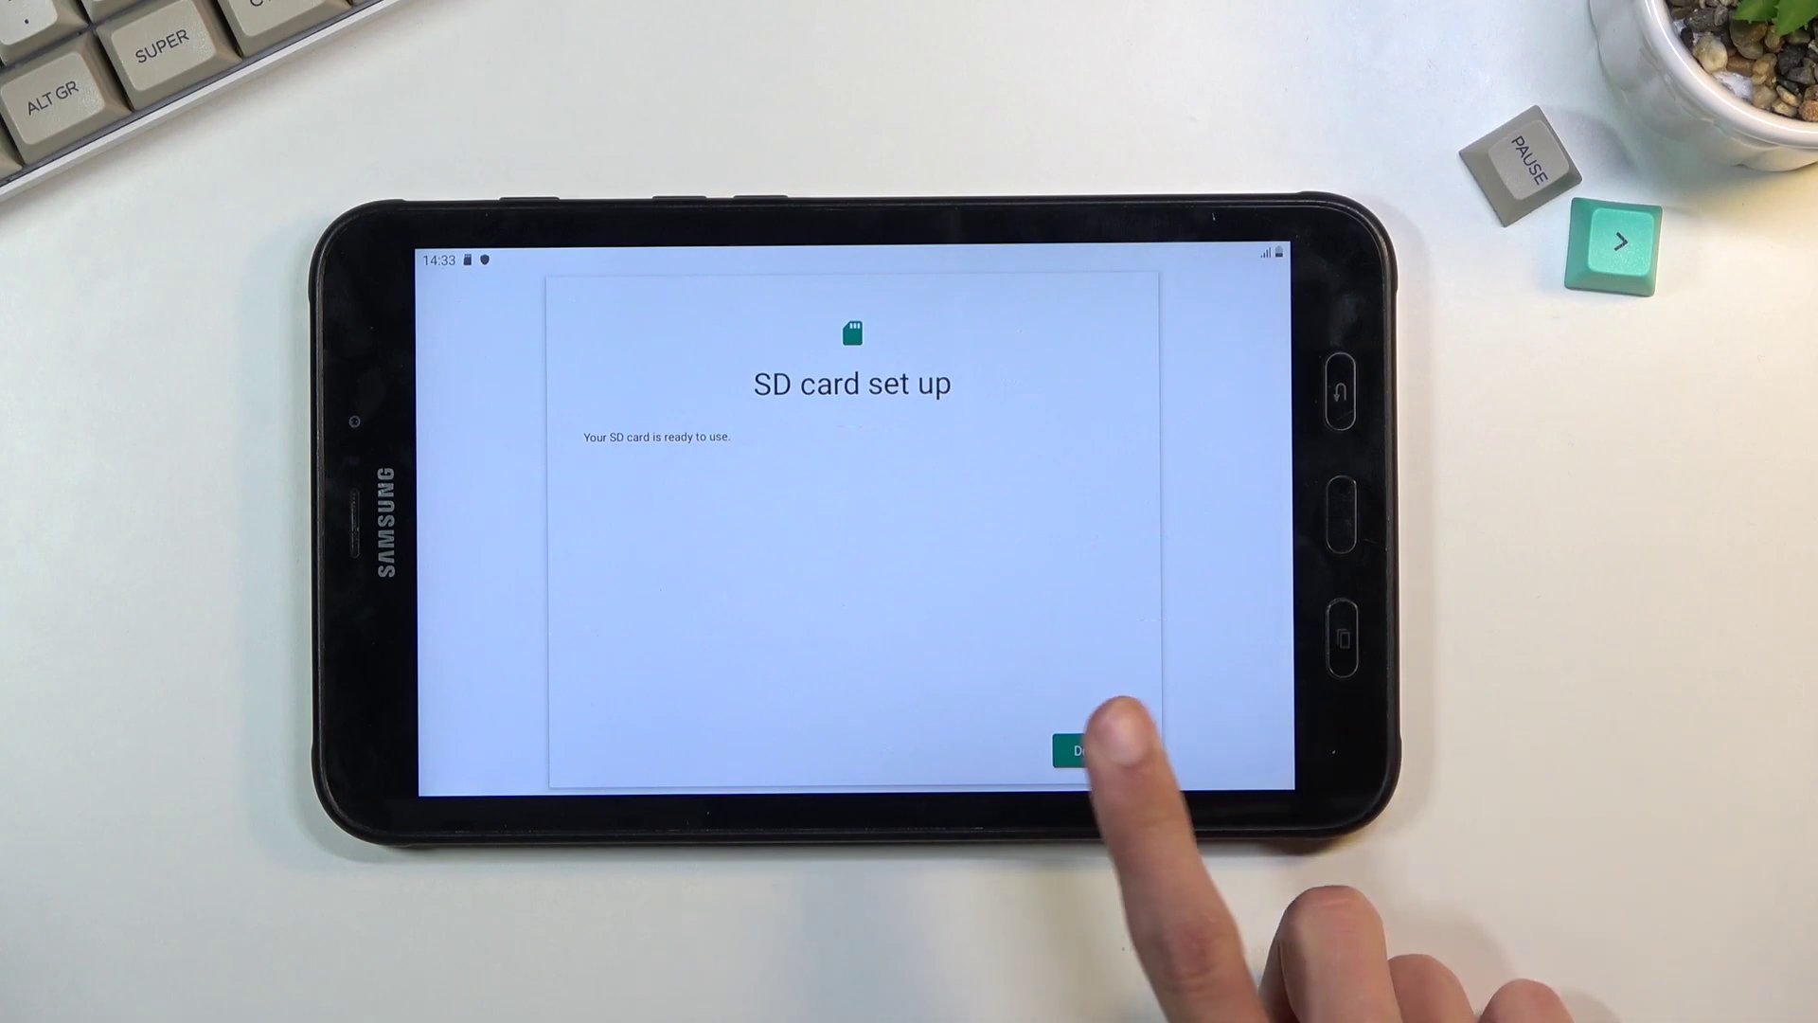
# Step: Finish setup with the SD card at 320 KB used of 7.2 GB, then go home
pyautogui.click(1088, 750)
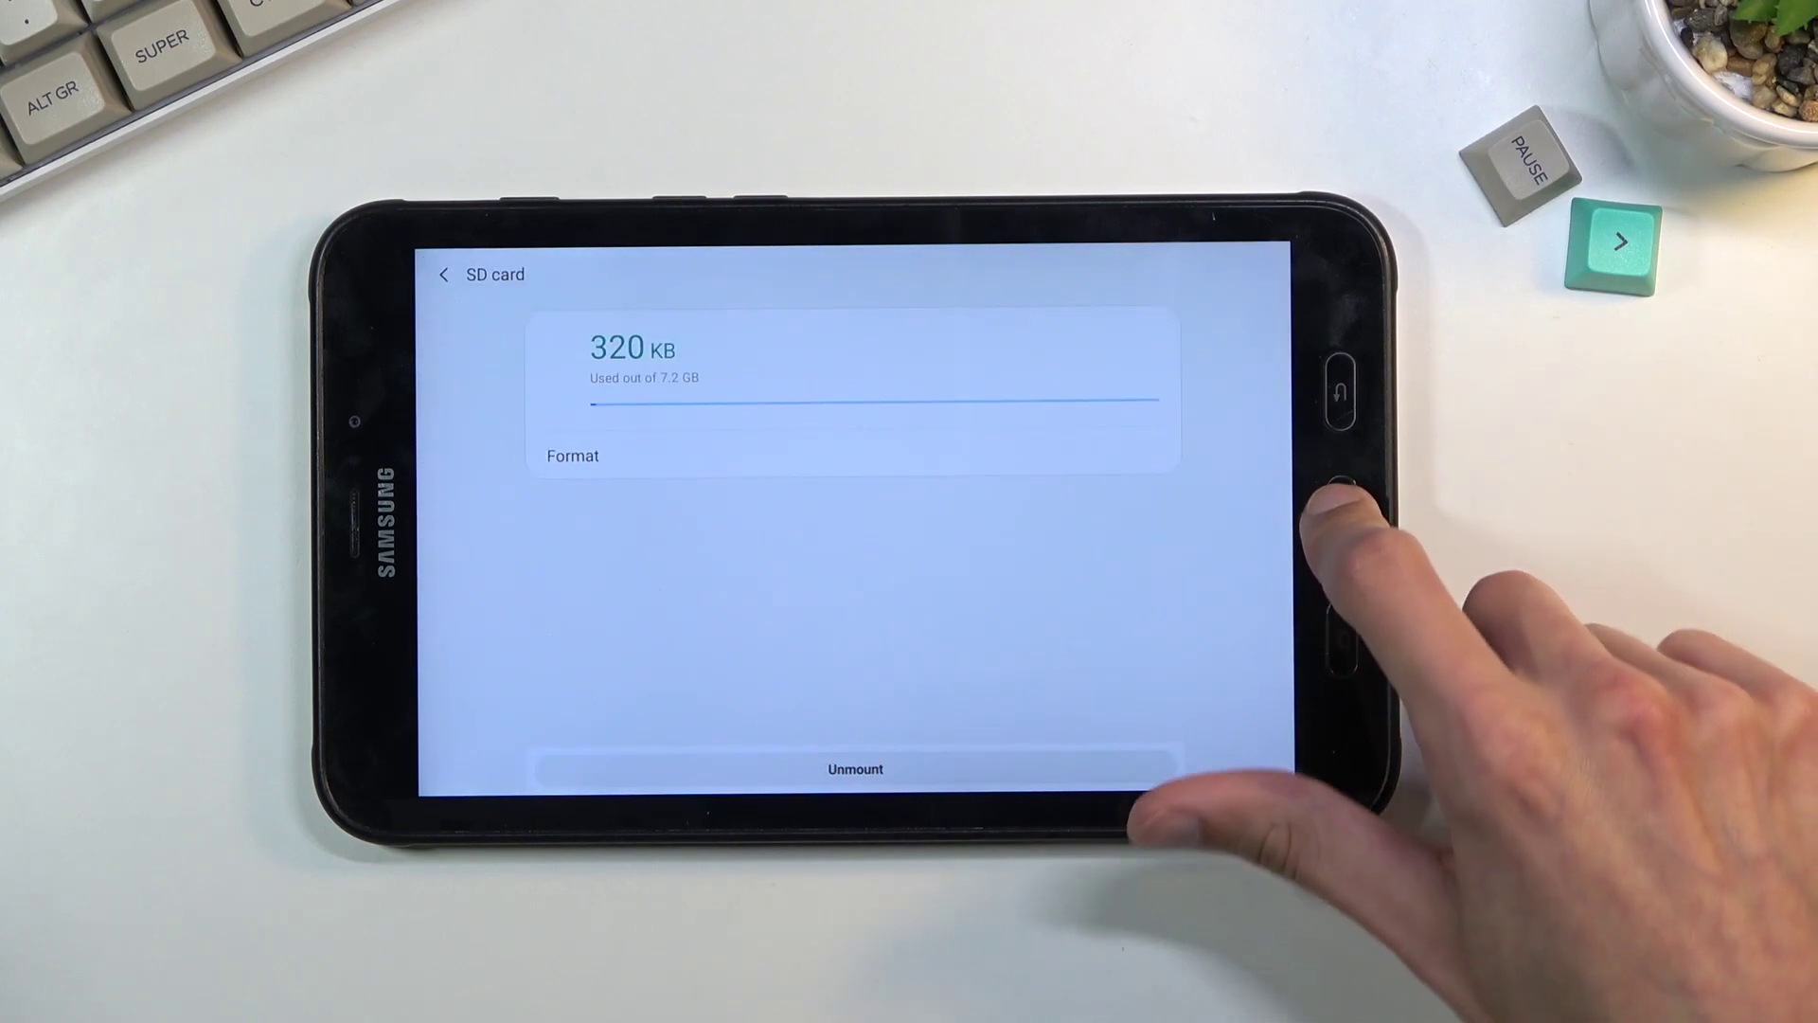
pyautogui.click(1341, 513)
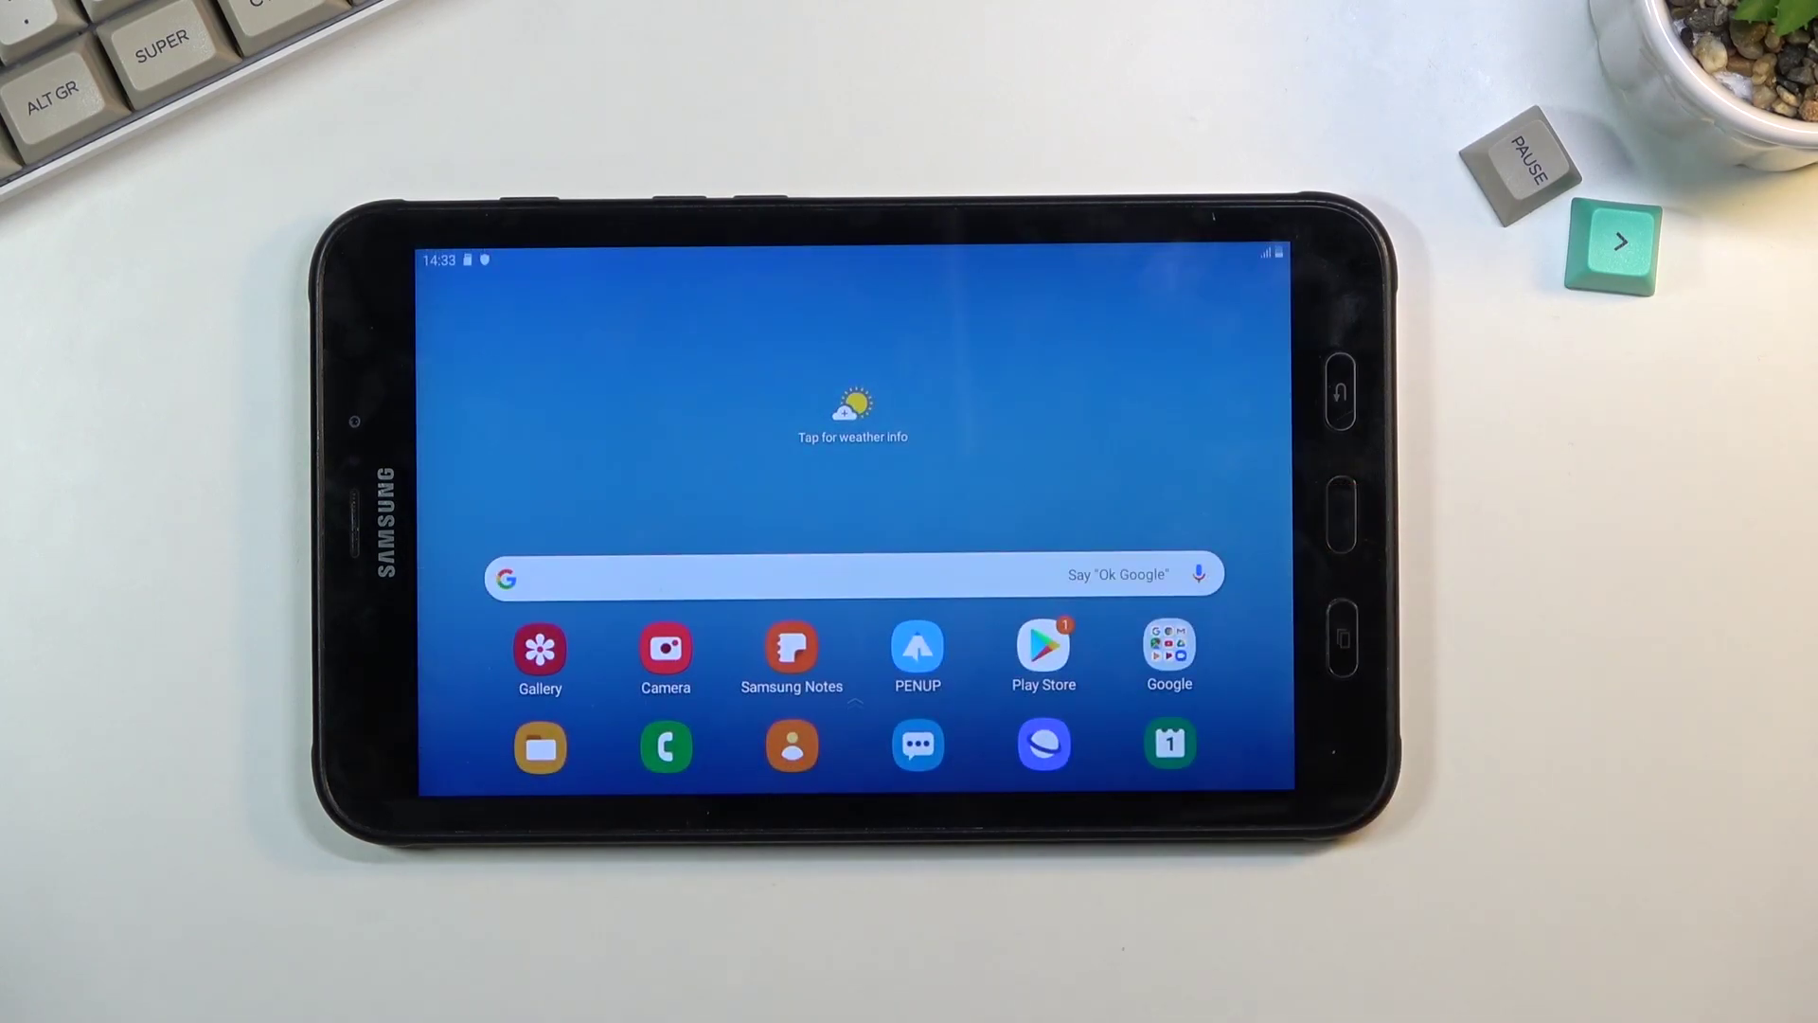